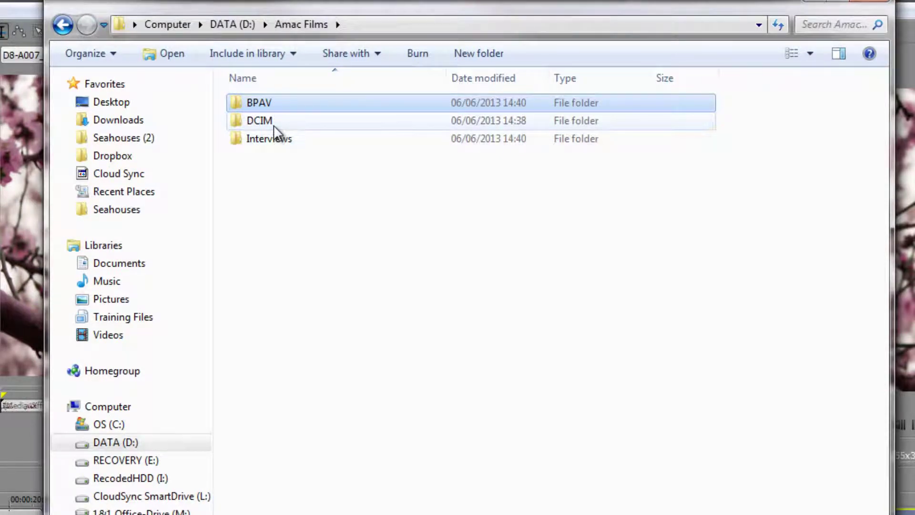
- Check DCIM, then browse BPAV > CLPR > Cycl0001_01 in Explorer before closing it
double_click(274, 125)
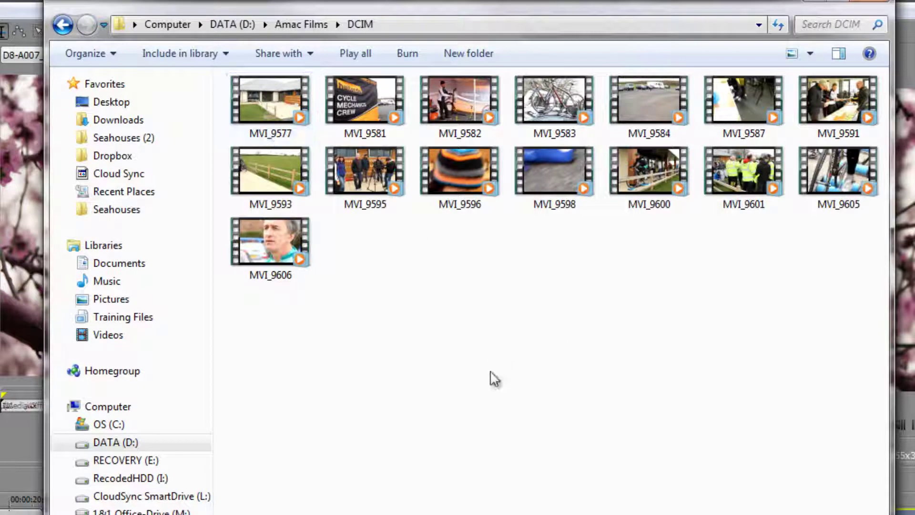
click(295, 25)
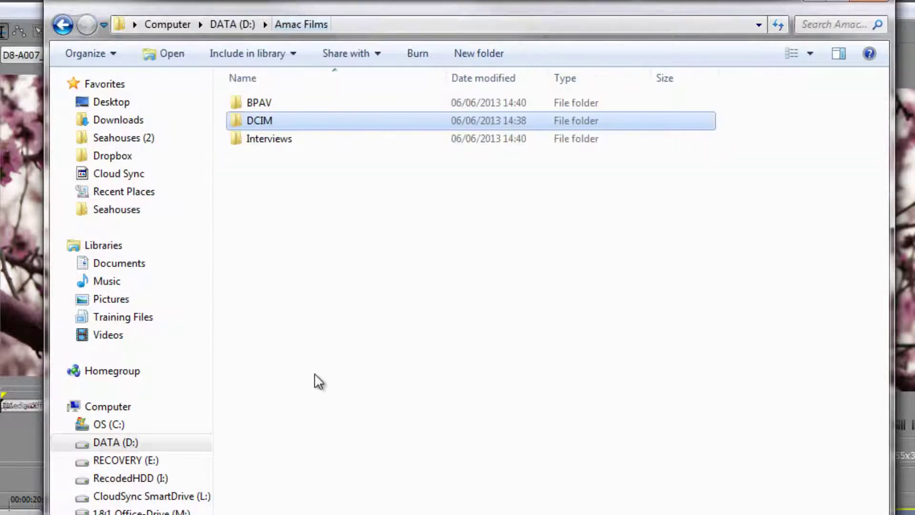
double_click(261, 104)
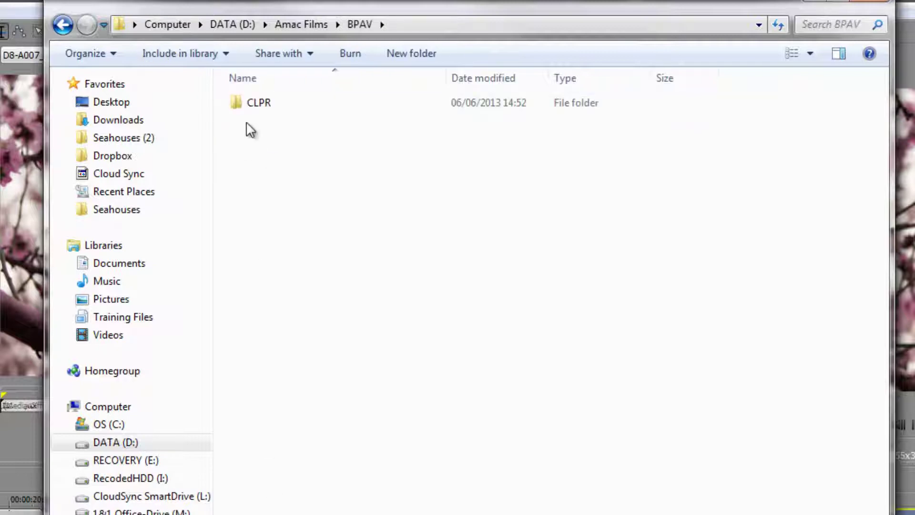
double_click(255, 106)
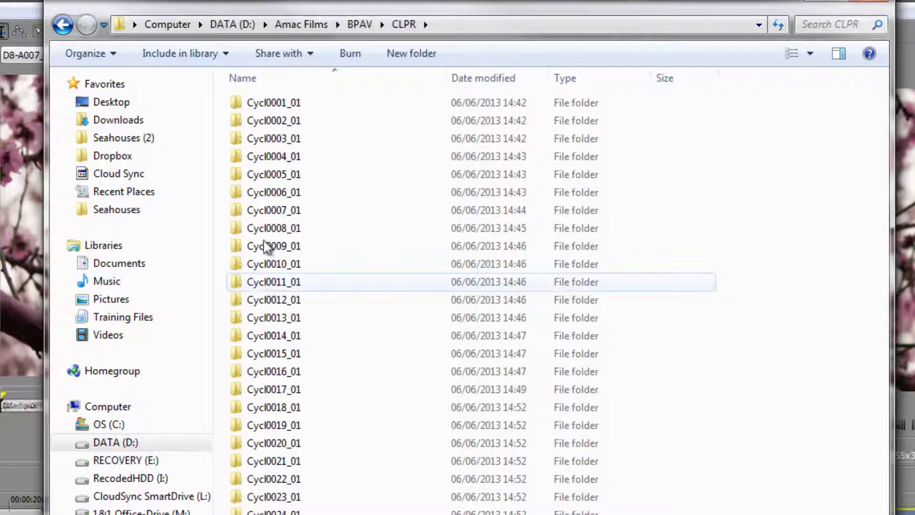
double_click(270, 102)
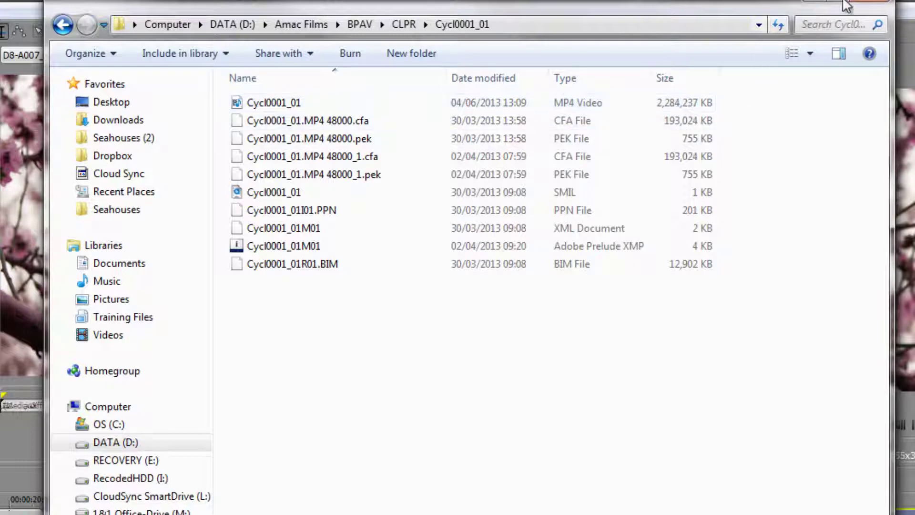
click(867, 4)
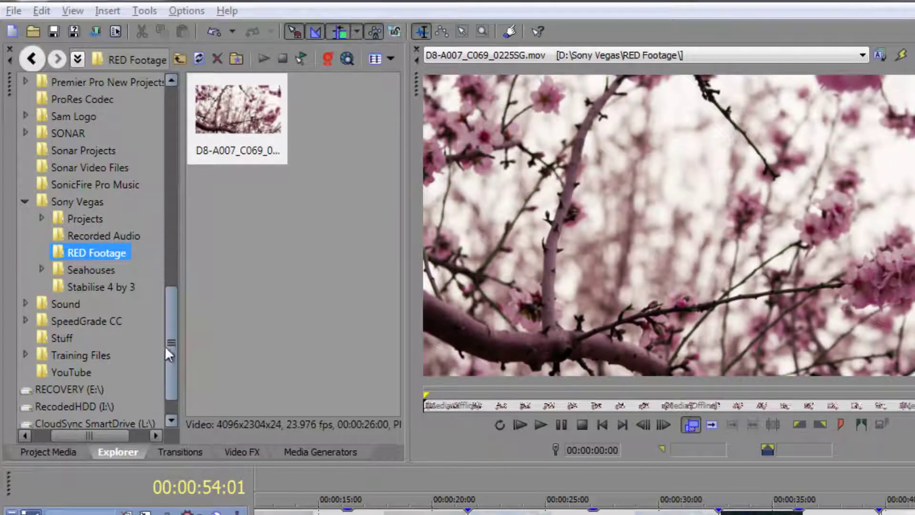
- In the Explorer tab, navigate Amac Films > BPAV > CLPR > Cycl0001_01 to list Cycl0001_01.MP4
click(167, 276)
drag(170, 228, 169, 137)
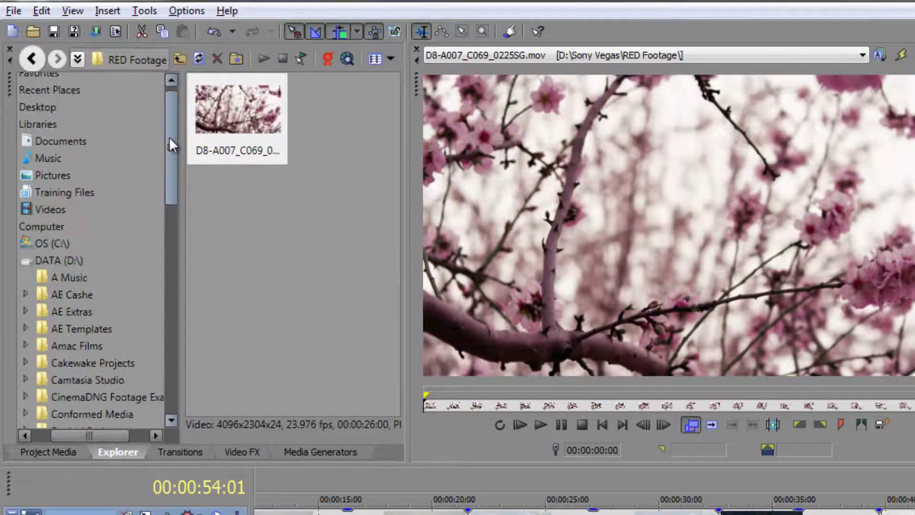
click(75, 344)
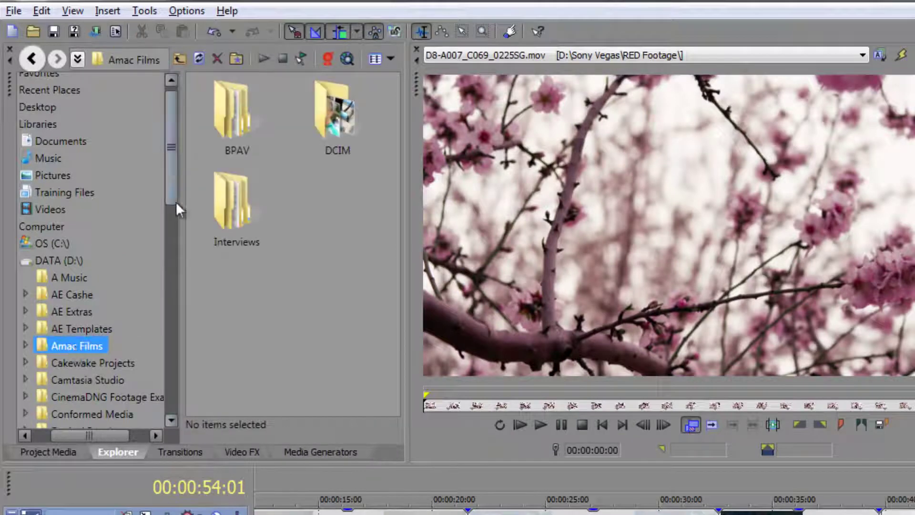
double_click(227, 105)
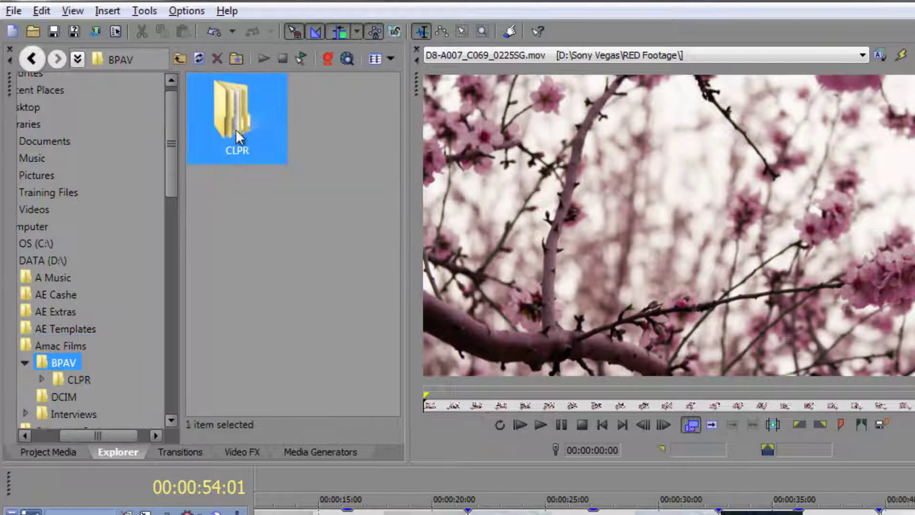
double_click(237, 133)
click(240, 117)
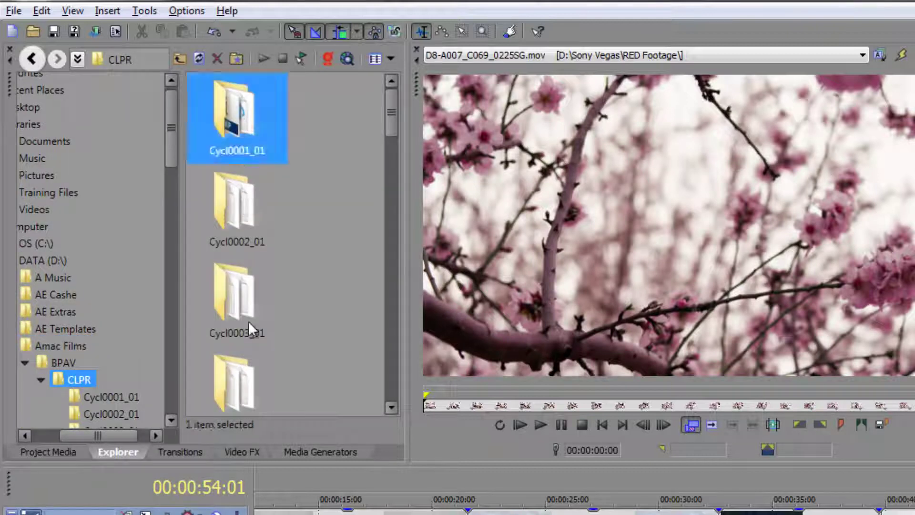
double_click(236, 146)
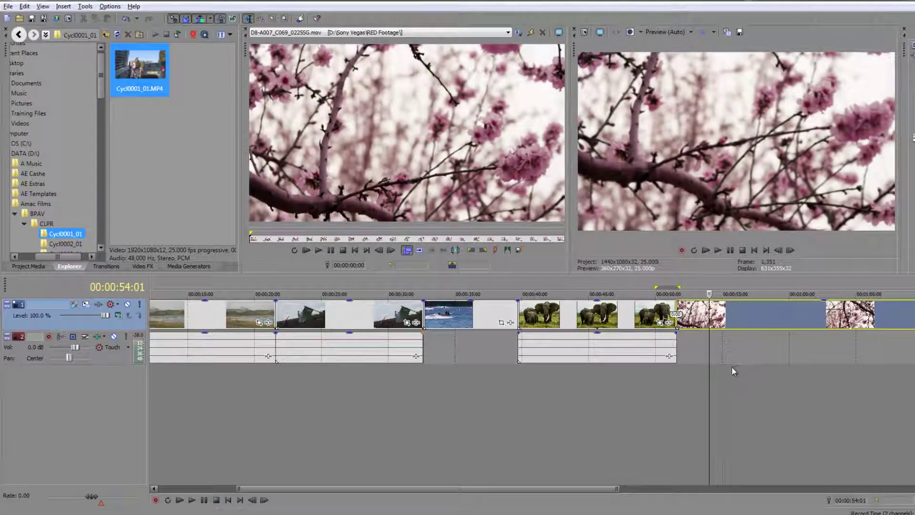
click(719, 396)
scroll(719, 395, right, 3)
scroll(556, 396, up, 4)
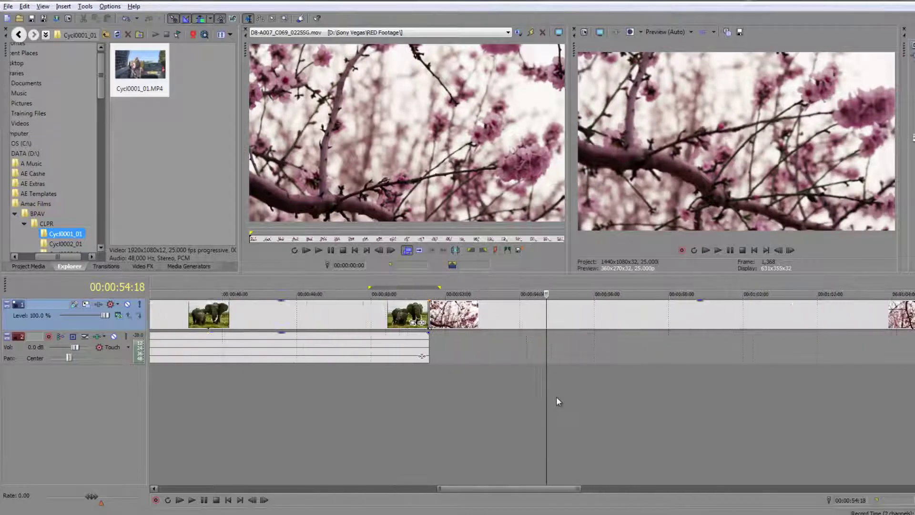
scroll(556, 396, up, 8)
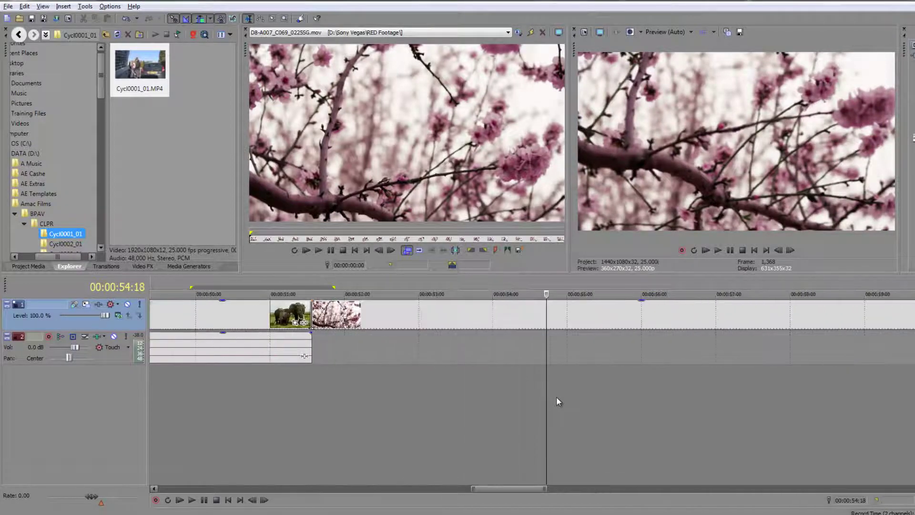
scroll(579, 387, down, 5)
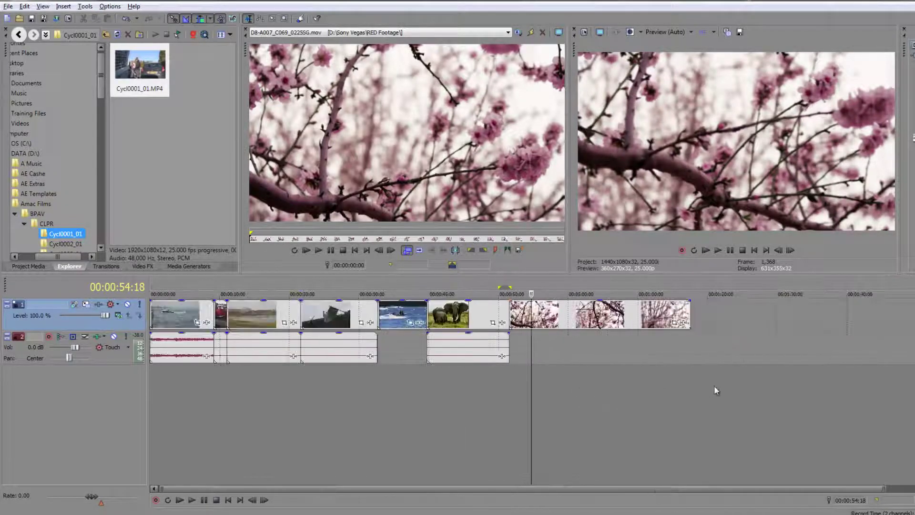
scroll(556, 384, up, 4)
scroll(537, 385, down, 4)
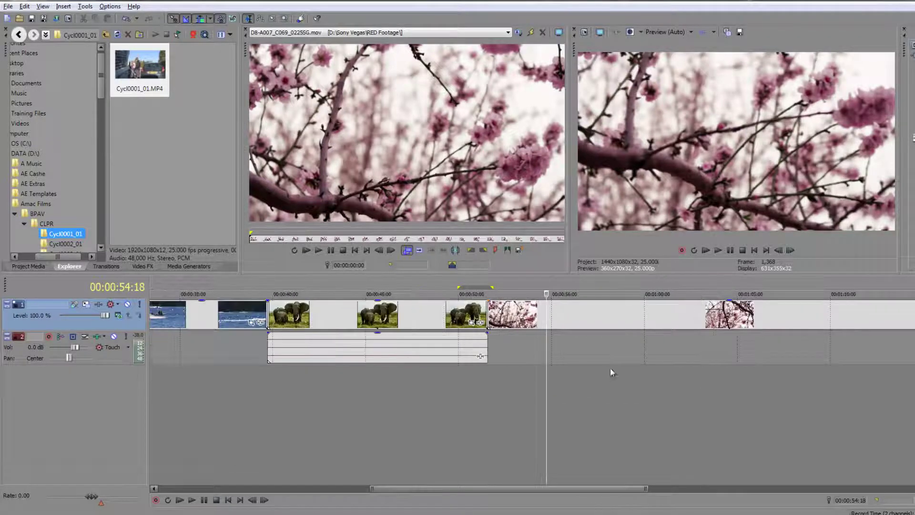
drag(609, 489, 660, 489)
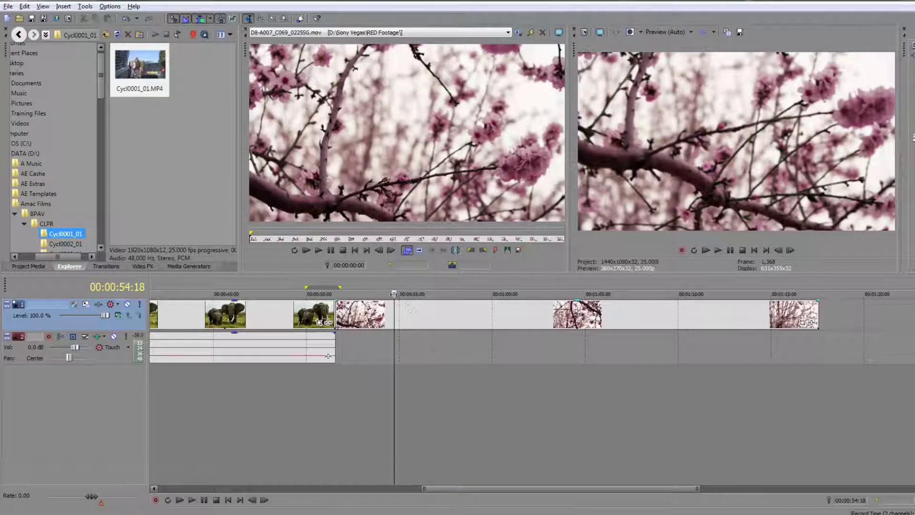
key(space)
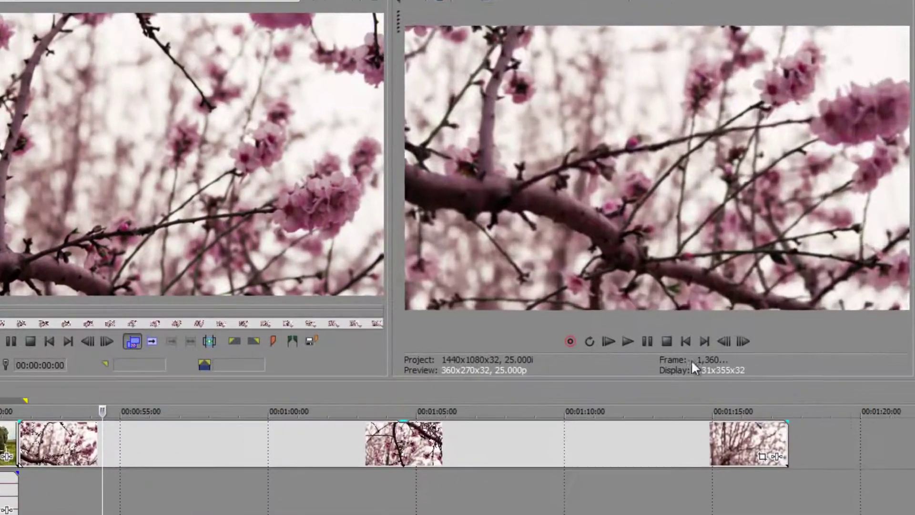
key(space)
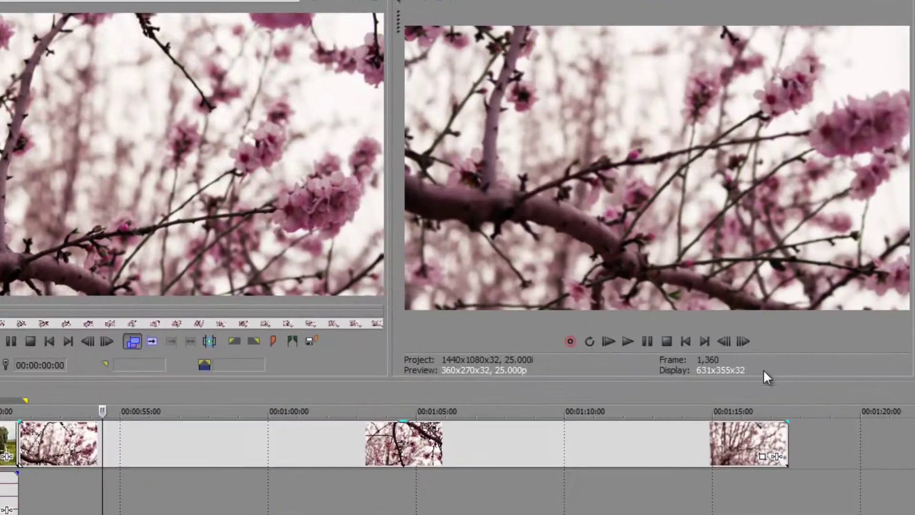
click(628, 341)
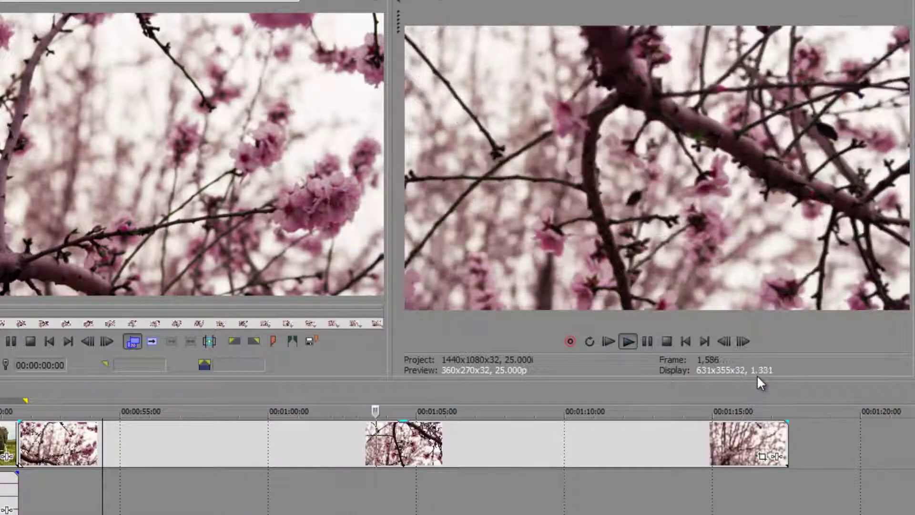
key(space)
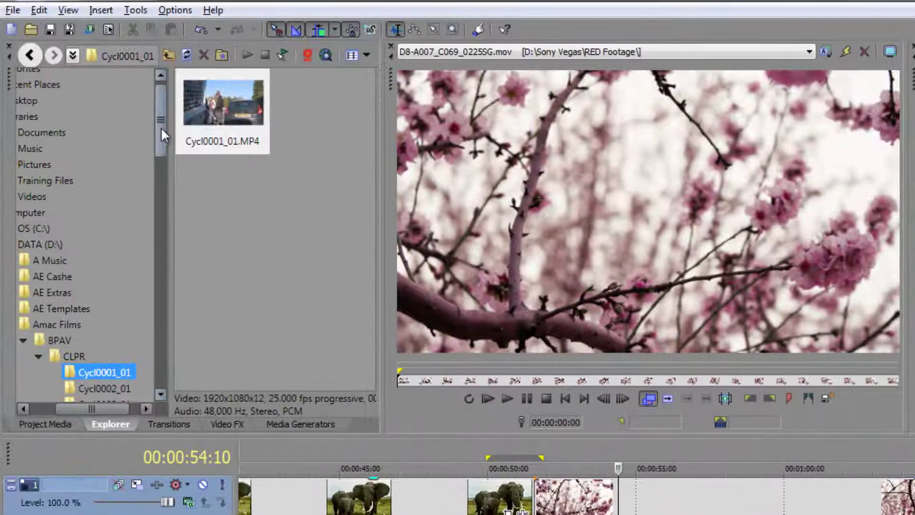
- Go to Sony Vegas > RED Footage in the Explorer tree and select D8-A007_C069_0225SG.mov
drag(162, 127, 150, 344)
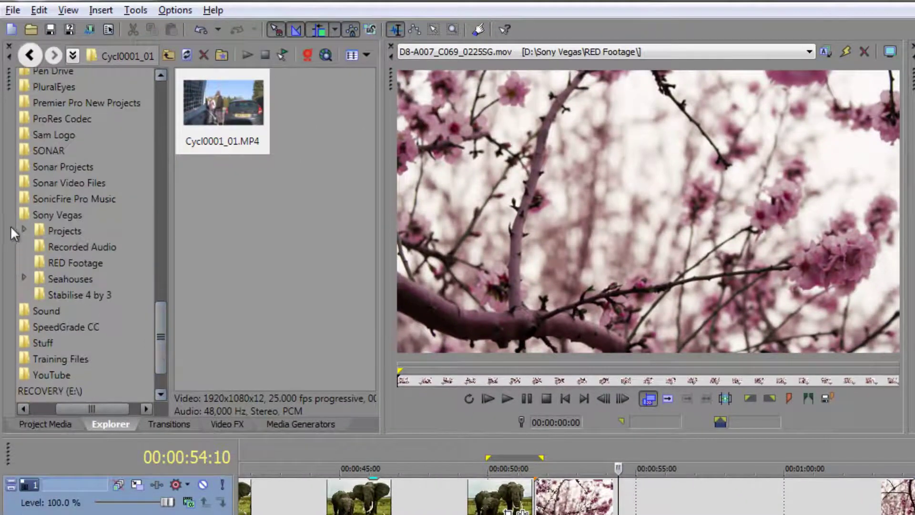
click(57, 248)
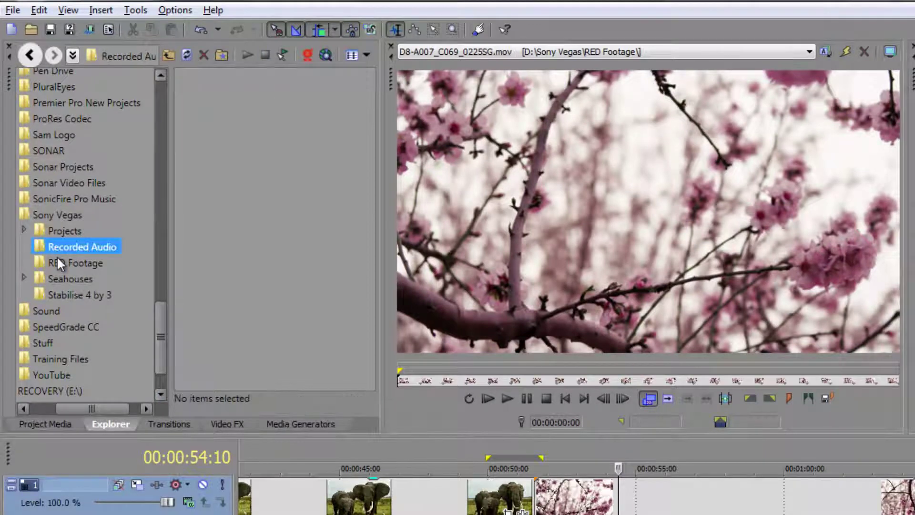
click(57, 258)
click(210, 122)
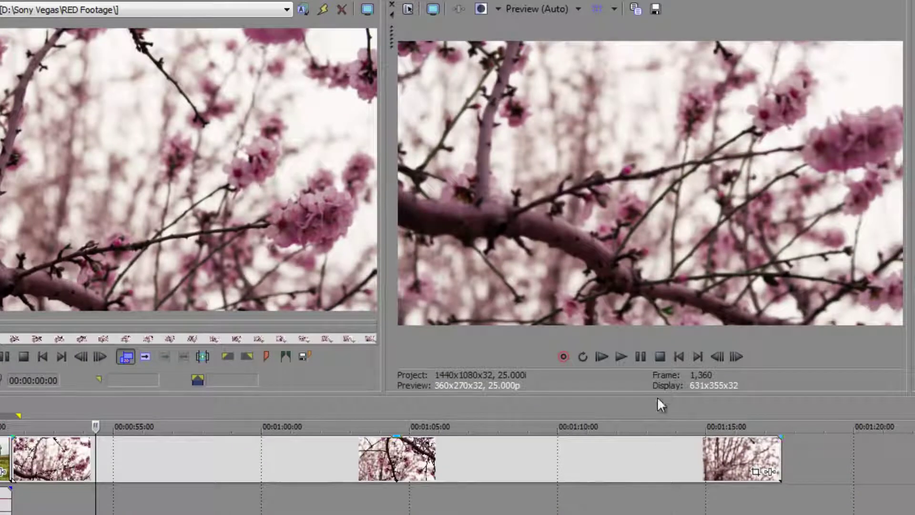
- Play the cherry-blossom clip in the preview and pause it at frame 1,489
click(620, 357)
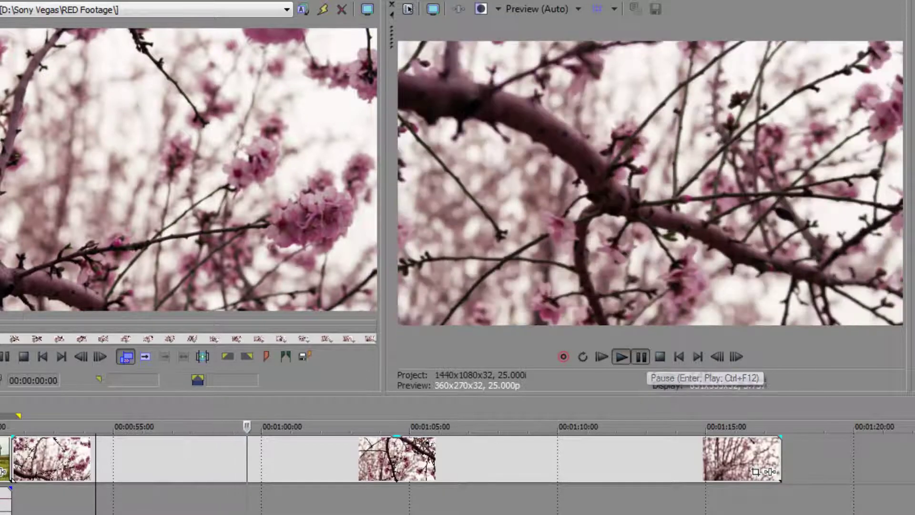
click(641, 356)
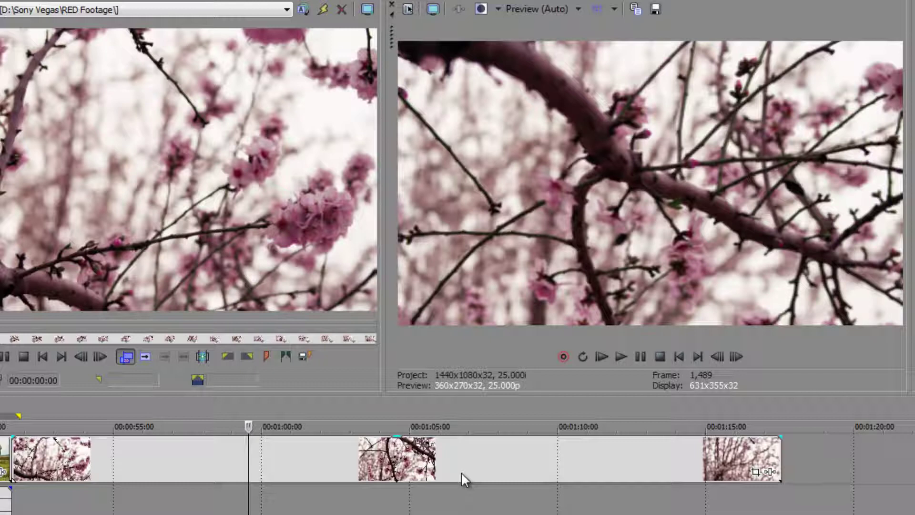
click(578, 9)
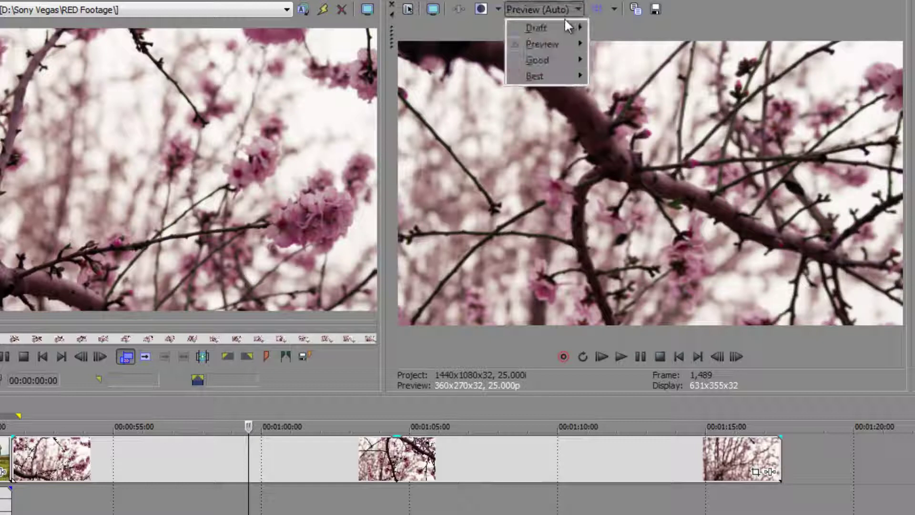
mouse_move(533, 50)
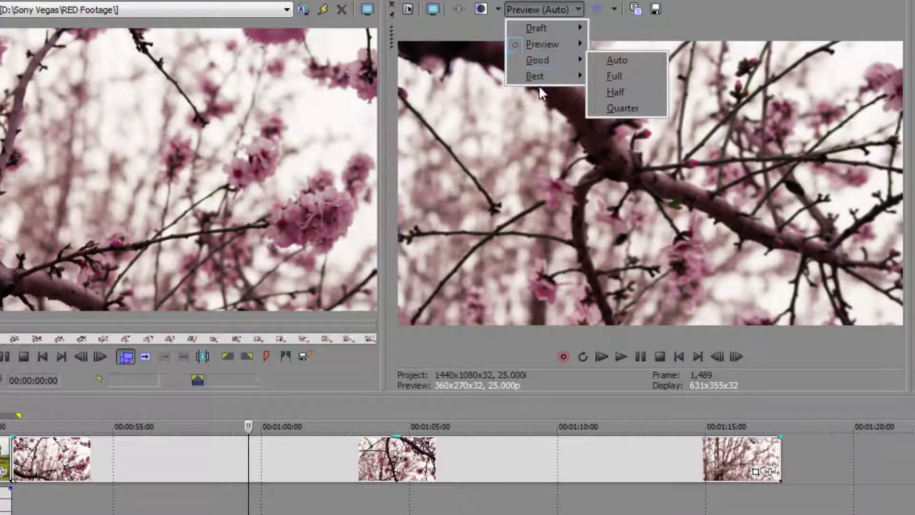
mouse_move(540, 78)
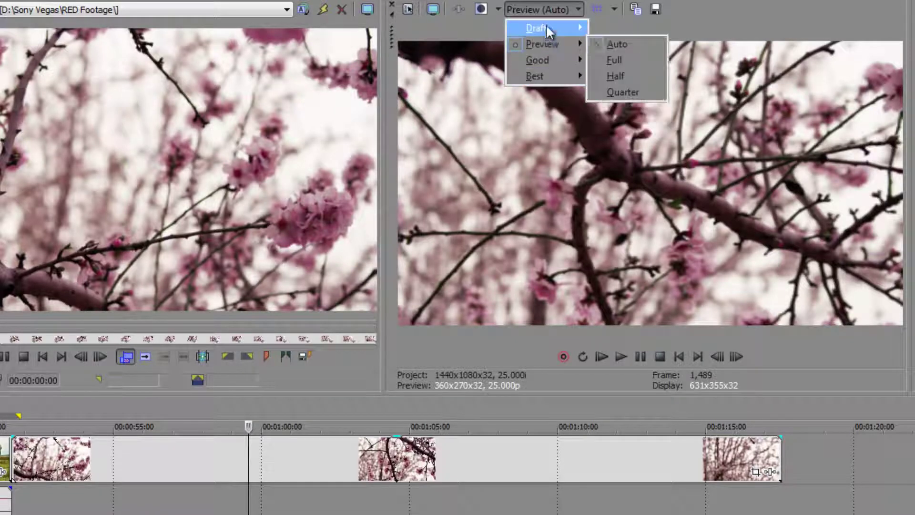
click(616, 44)
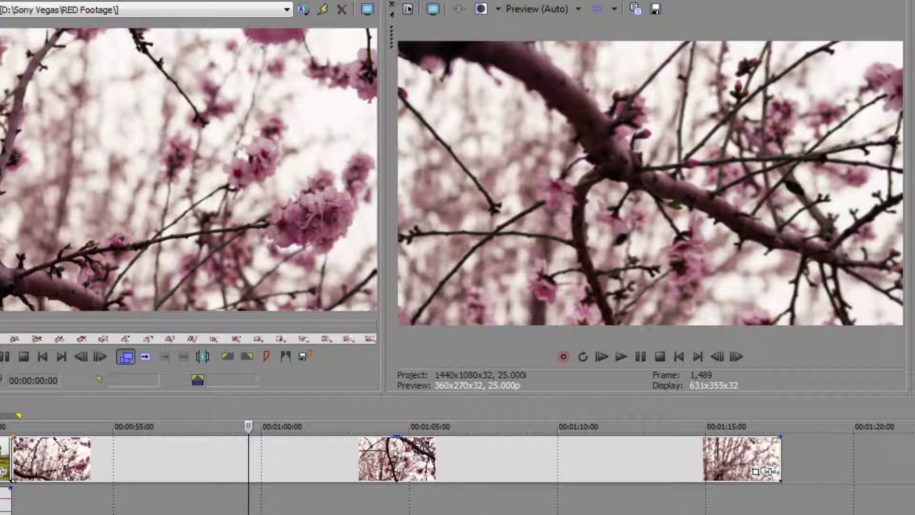
- Locate the timeline clip in the Project Media list and create a video proxy for D8-A007_C069_0225SG.mov
right_click(187, 459)
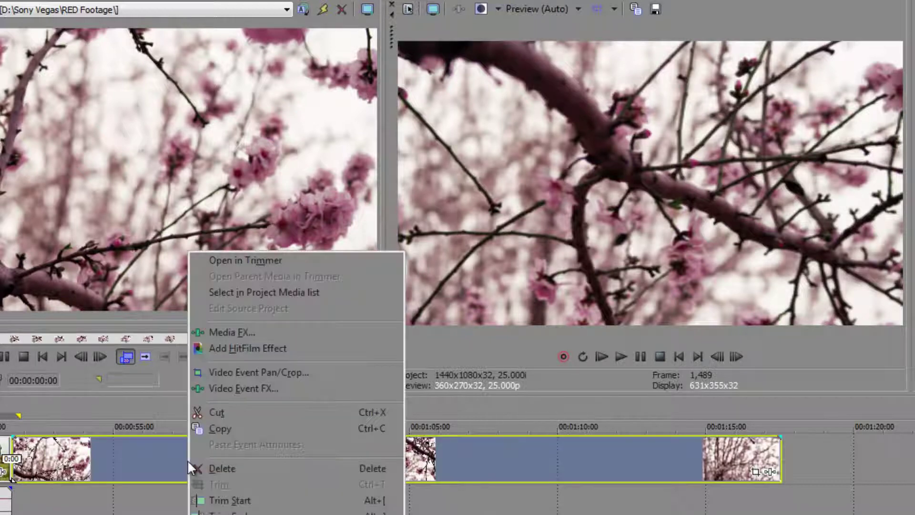
click(264, 298)
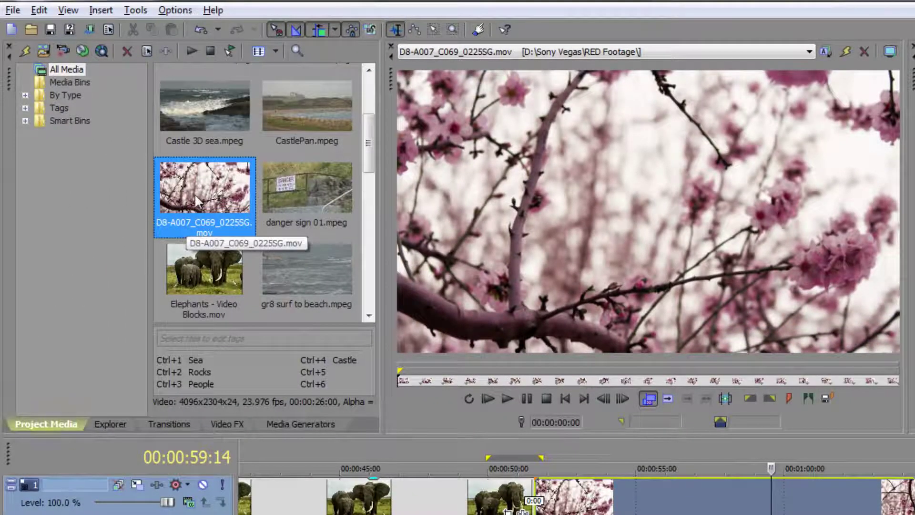
right_click(195, 192)
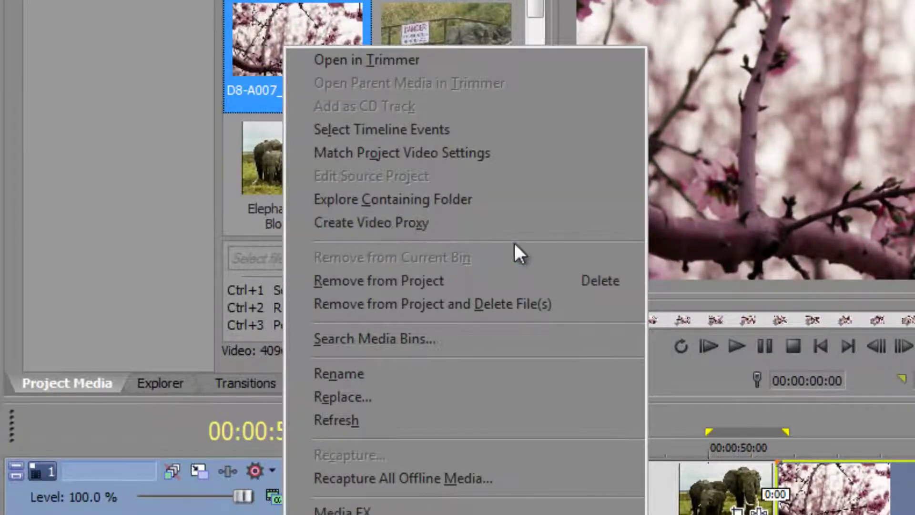
click(514, 224)
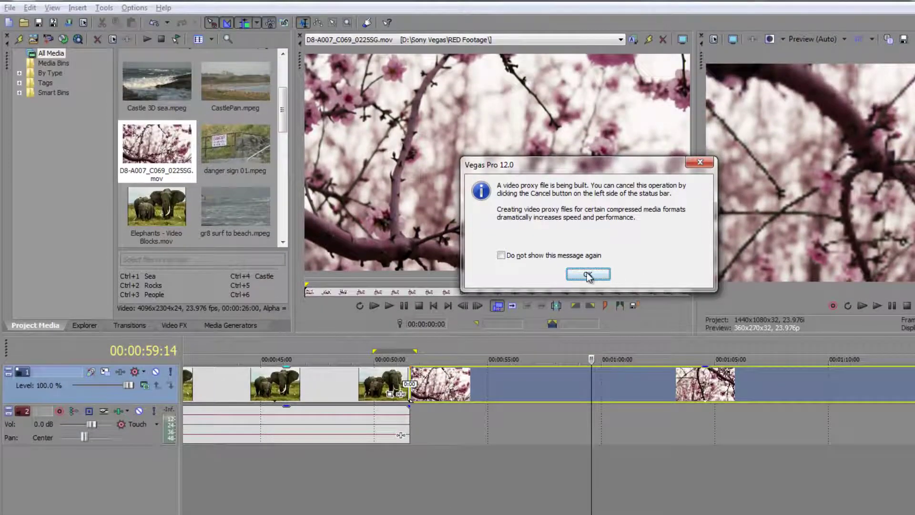
- Acknowledge the Vegas Pro 12.0 notice that the video proxy is being built
click(588, 265)
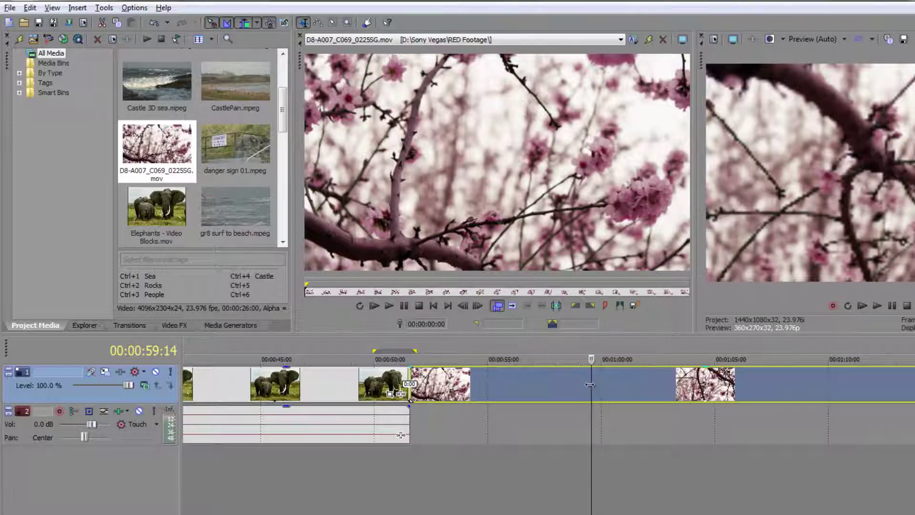
drag(593, 384, 407, 401)
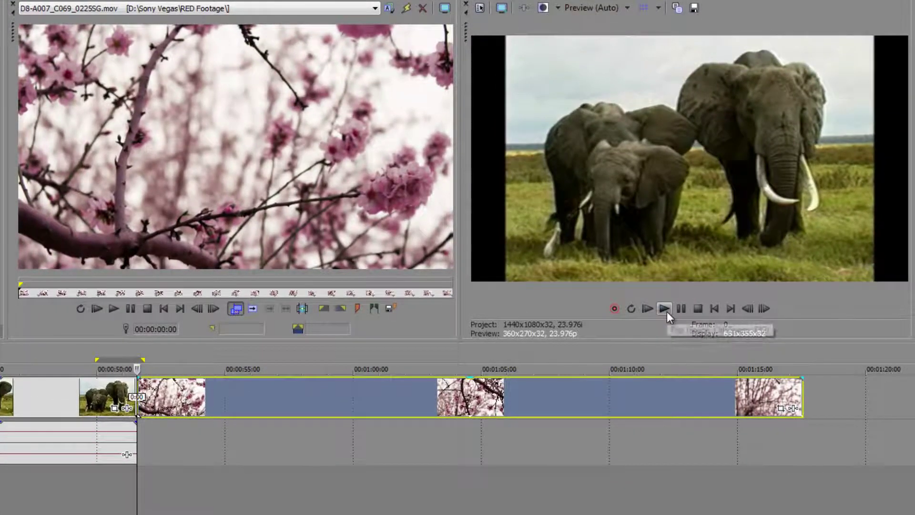
click(664, 310)
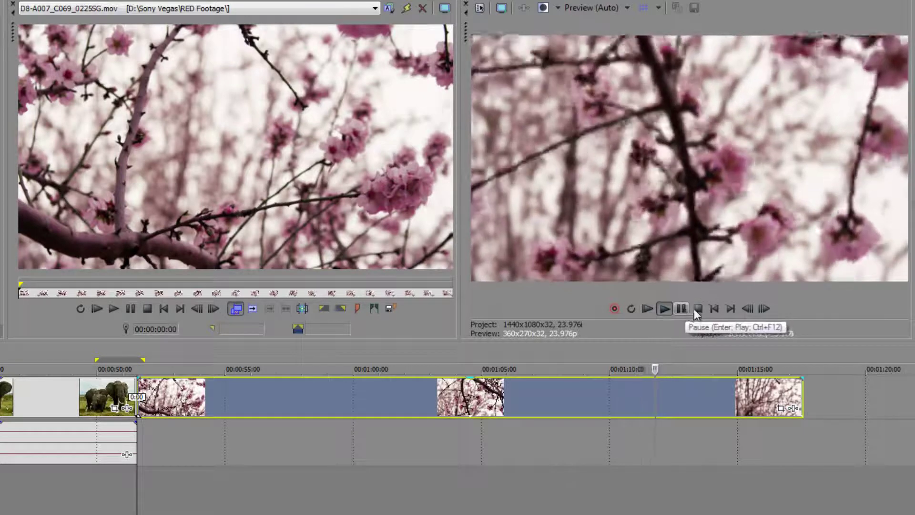
click(696, 308)
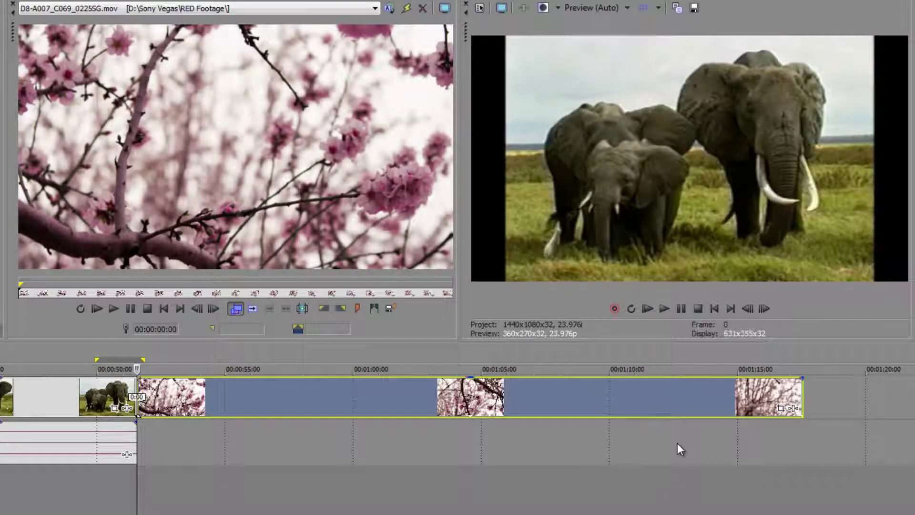
click(335, 406)
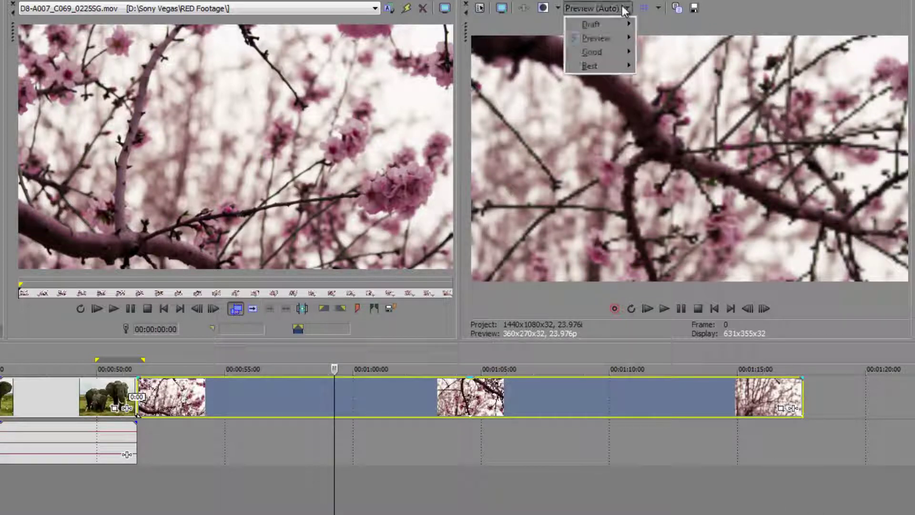
mouse_move(598, 30)
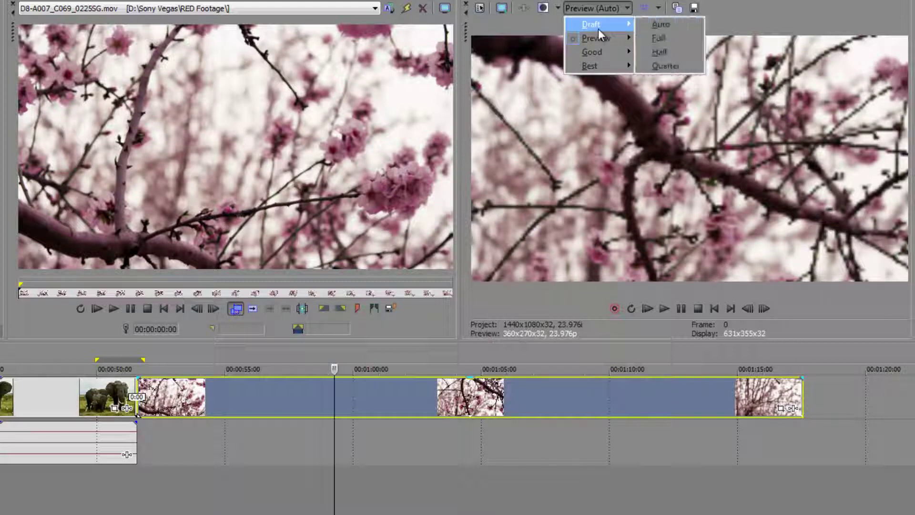
mouse_move(598, 54)
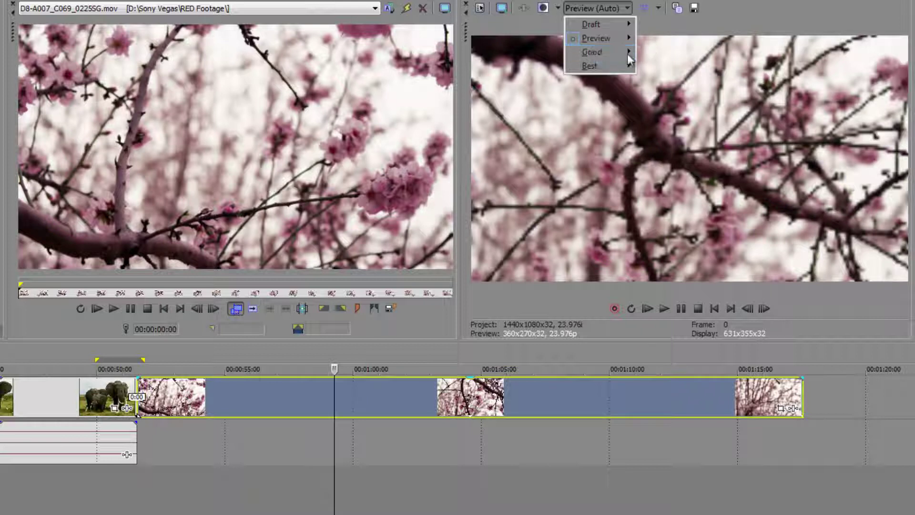
click(653, 53)
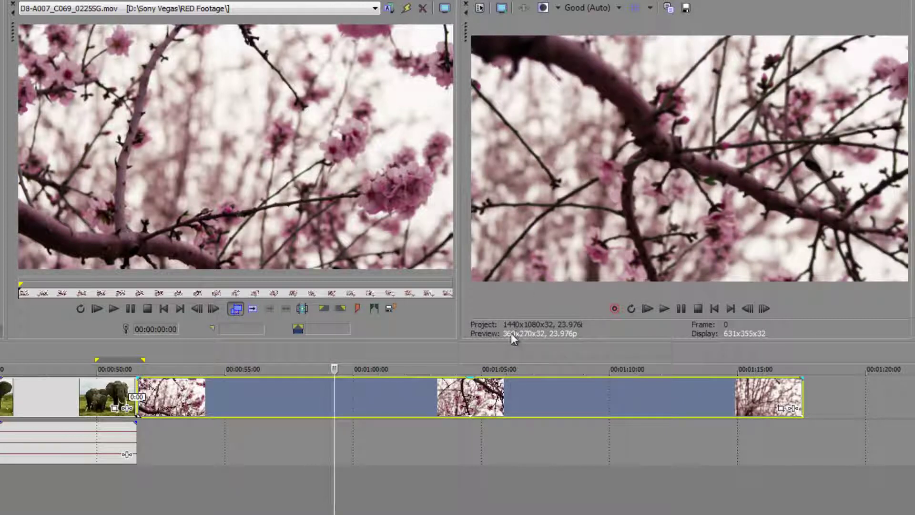
click(619, 7)
mouse_move(612, 38)
click(667, 39)
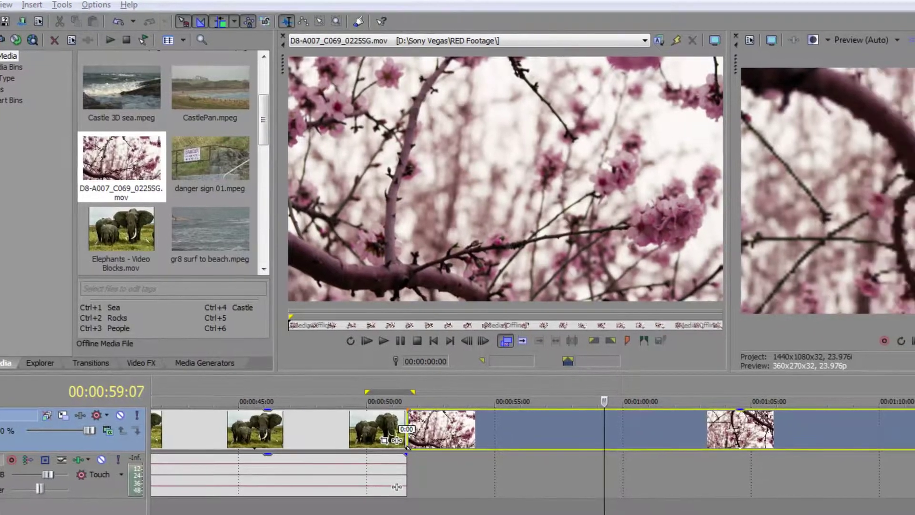
- Open a new Explorer window at DATA (D:) > Sony Vegas > RED Footage, showing the clip and .sfvp0 proxy
key(super+e)
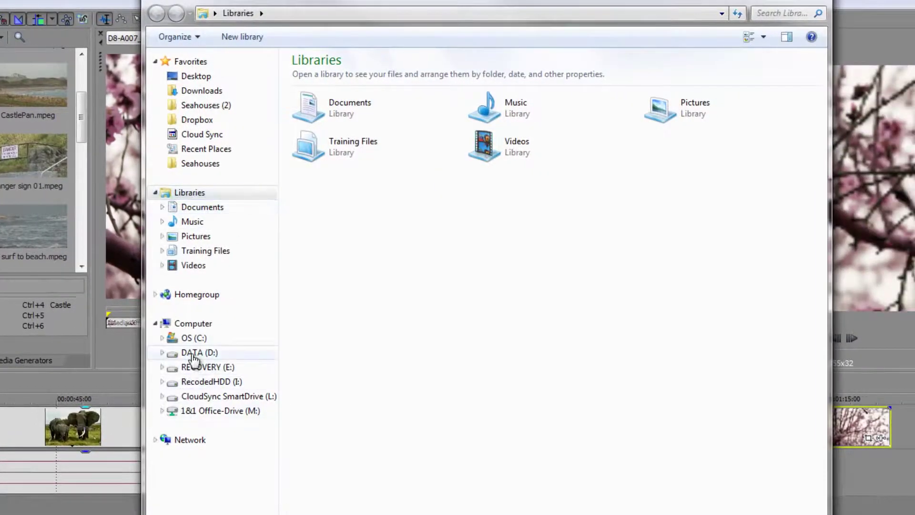
click(193, 353)
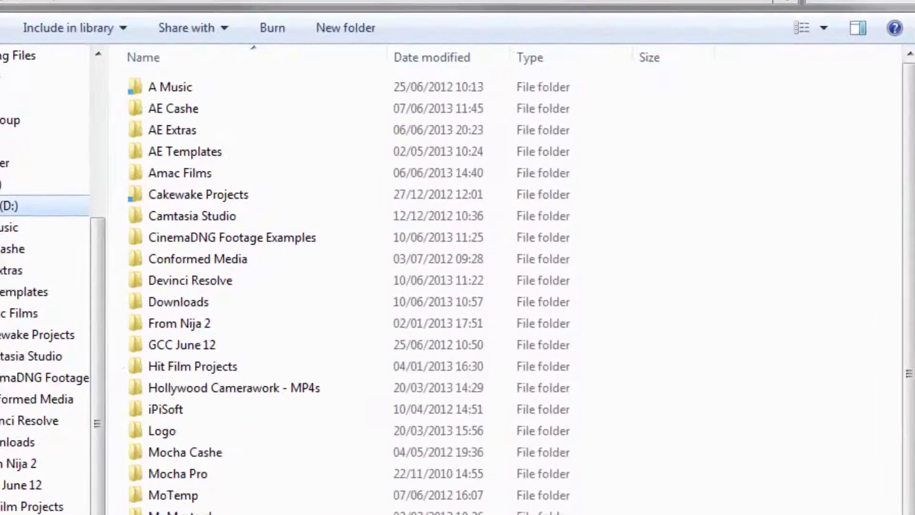
click(118, 143)
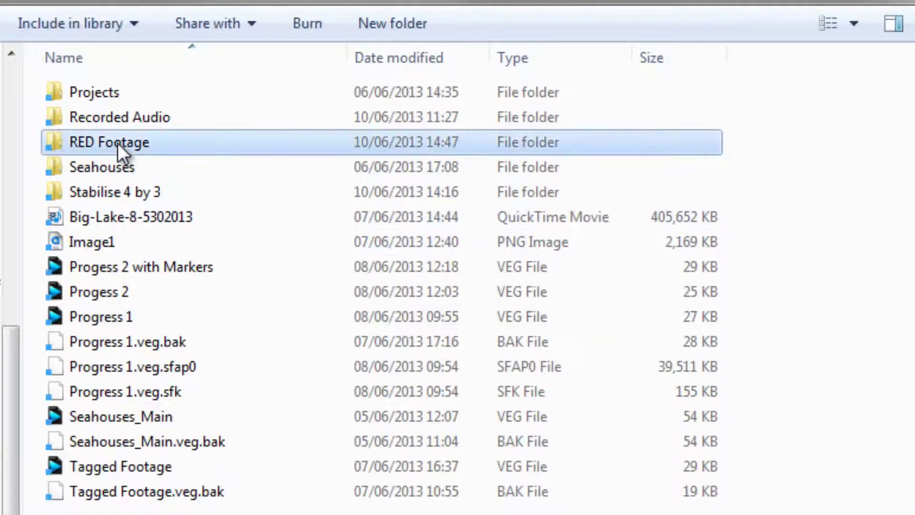
double_click(118, 143)
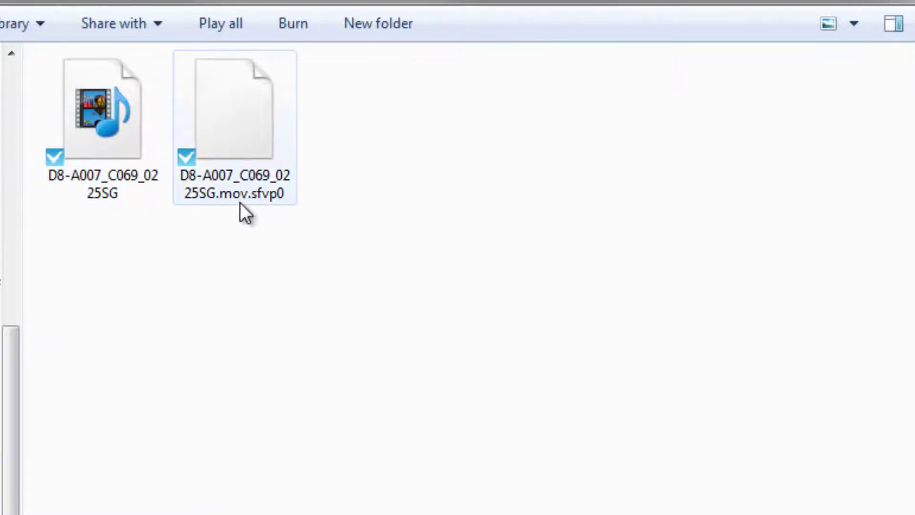
mouse_move(268, 202)
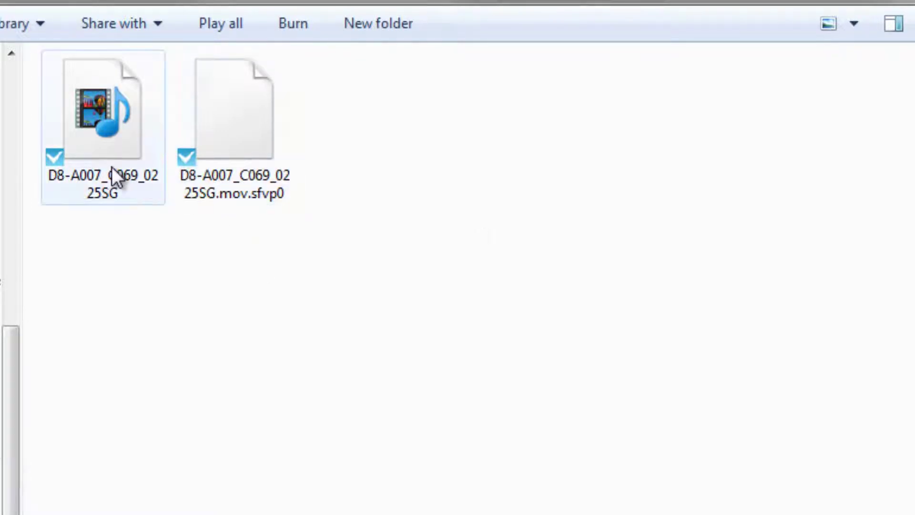
mouse_move(112, 167)
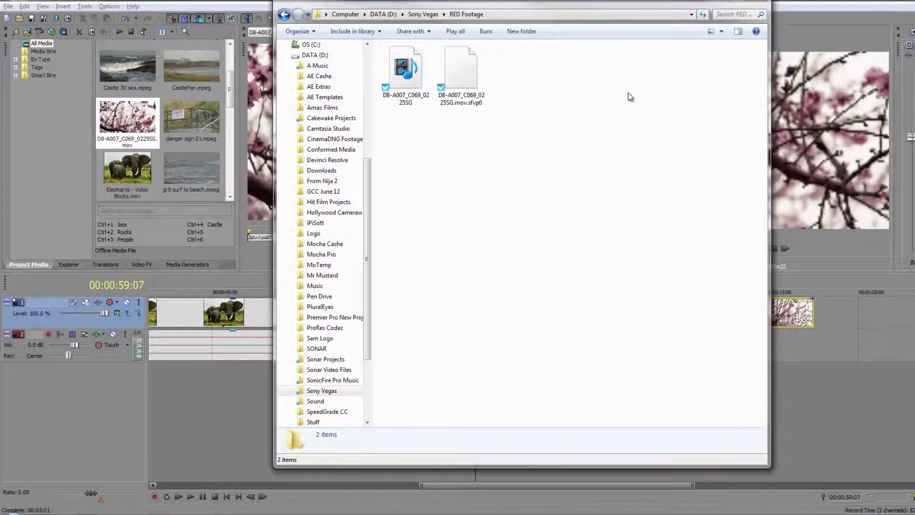
- Close Explorer and confirm Project Properties full-resolution rendering quality is Good, then cancel
click(766, 2)
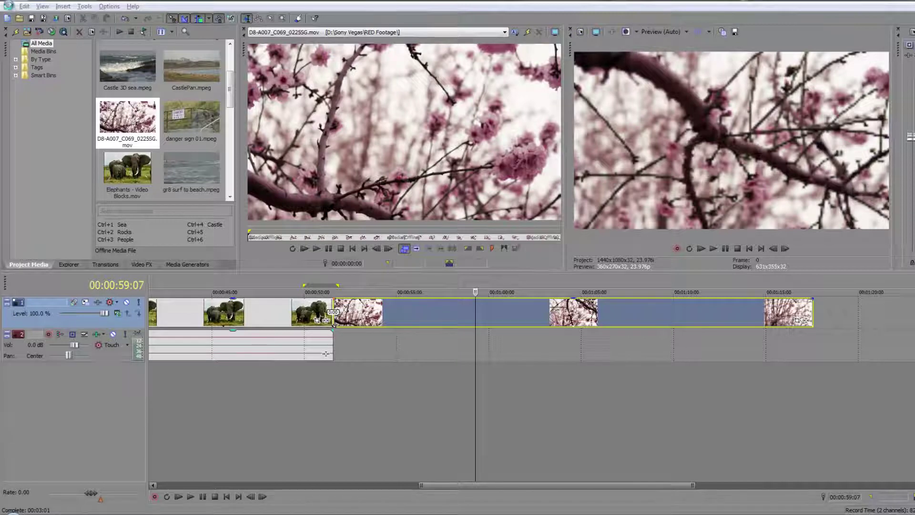
click(8, 6)
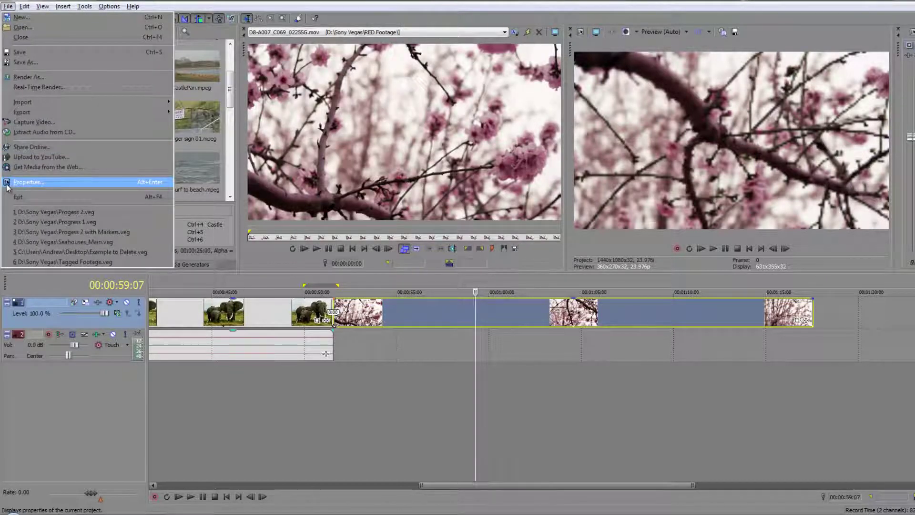
click(26, 183)
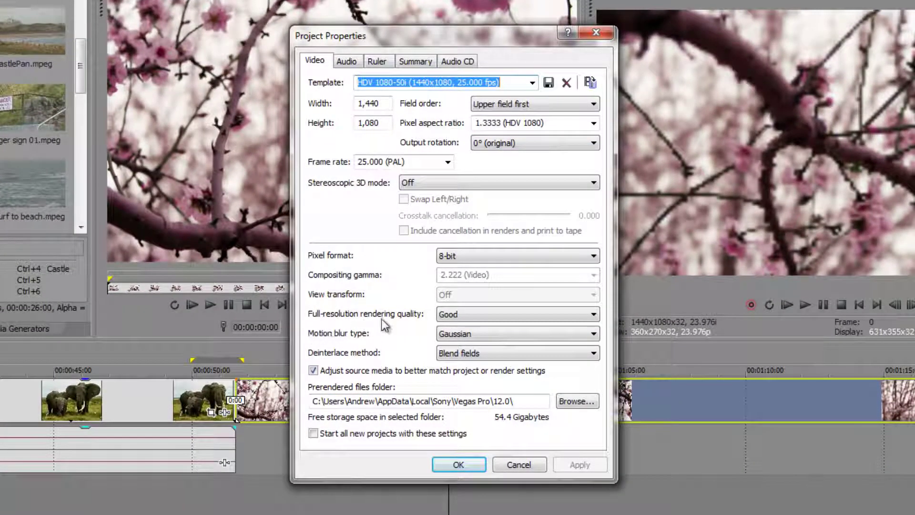
click(494, 318)
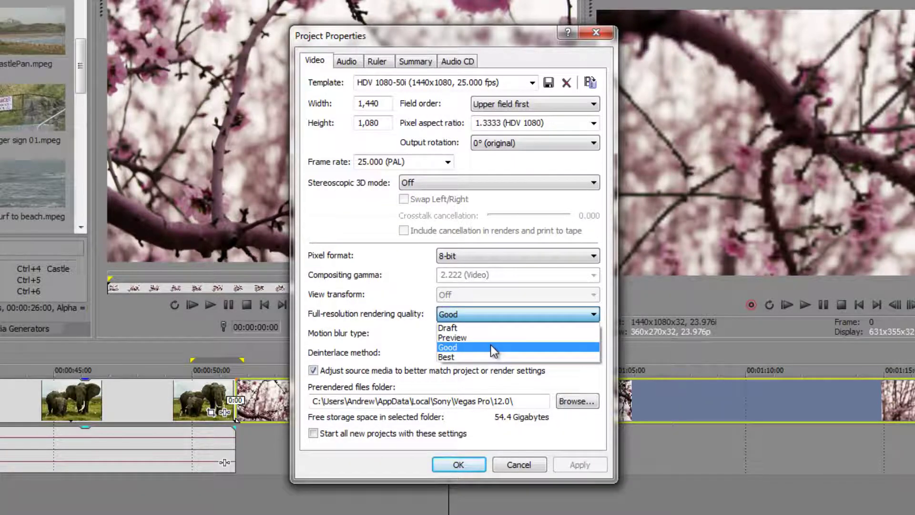
click(491, 344)
click(496, 317)
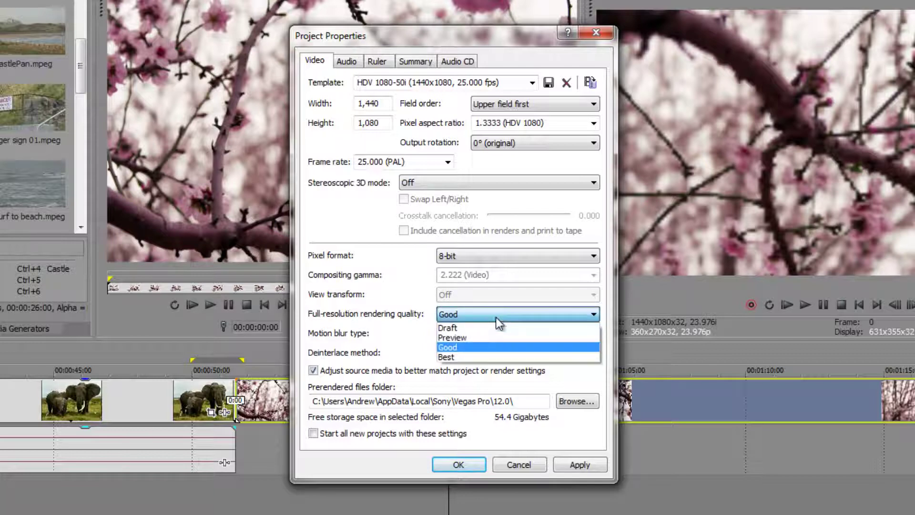
click(491, 344)
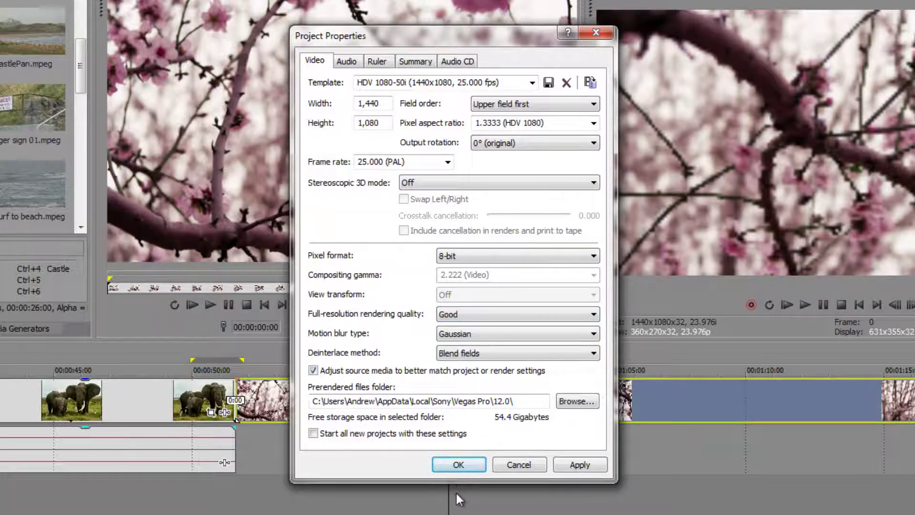
click(529, 466)
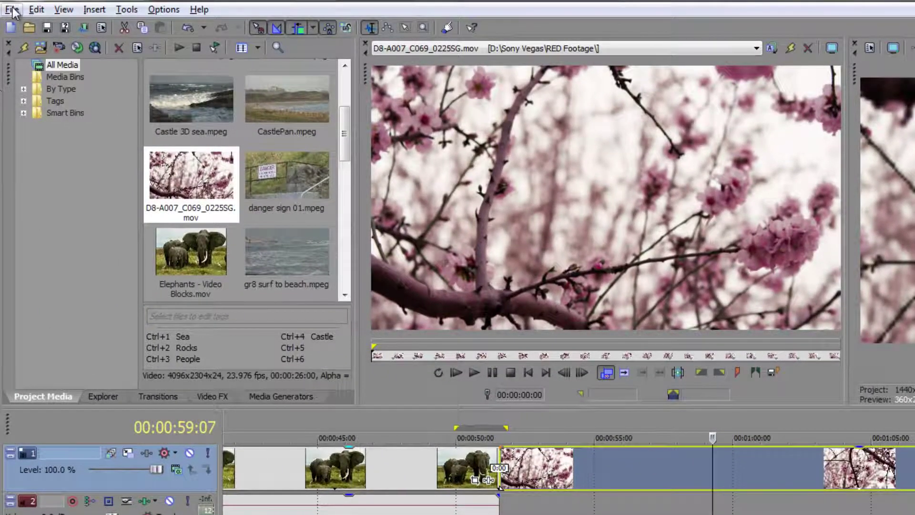
click(12, 10)
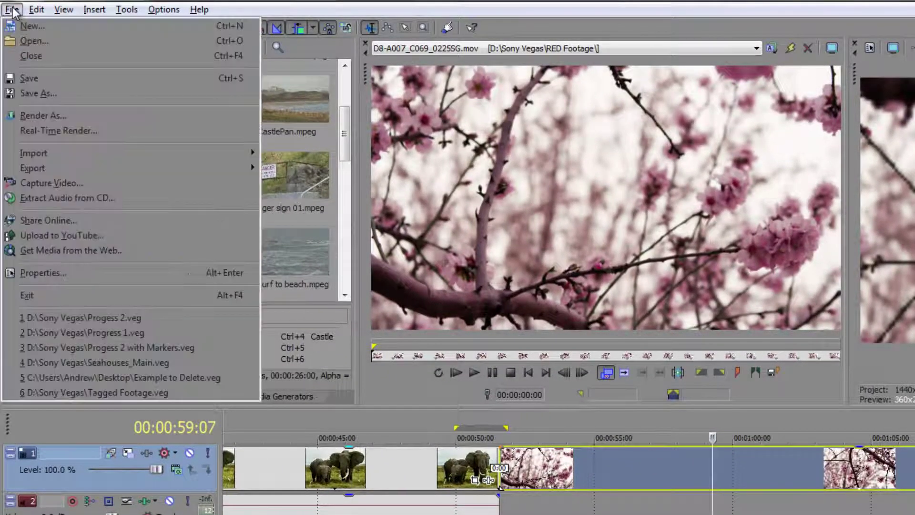
click(35, 115)
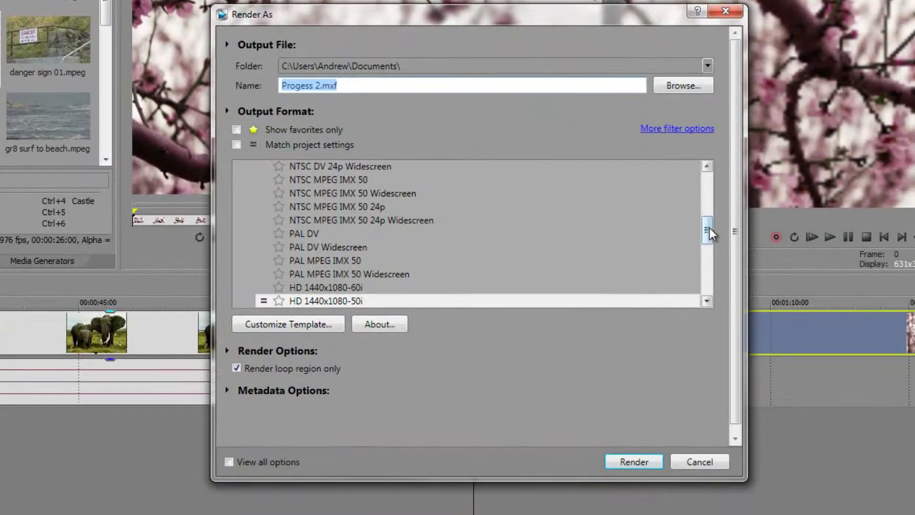
drag(709, 228, 706, 195)
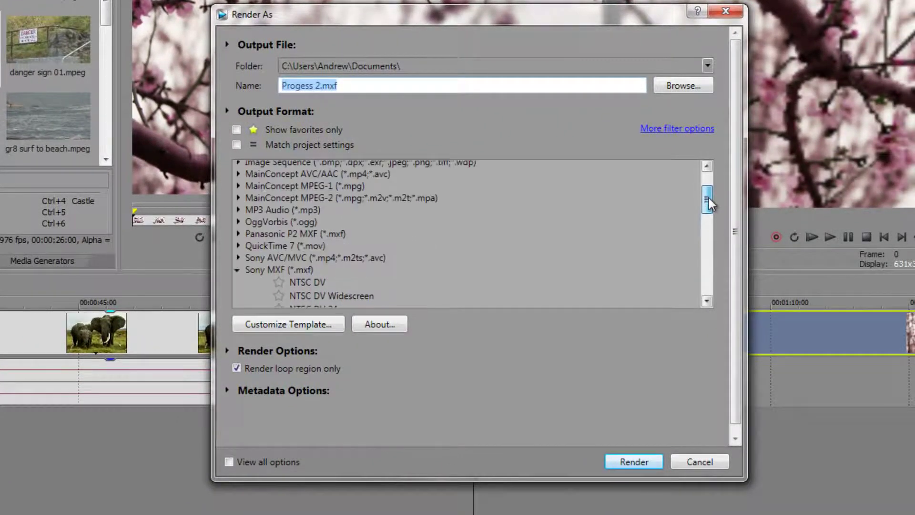
click(236, 270)
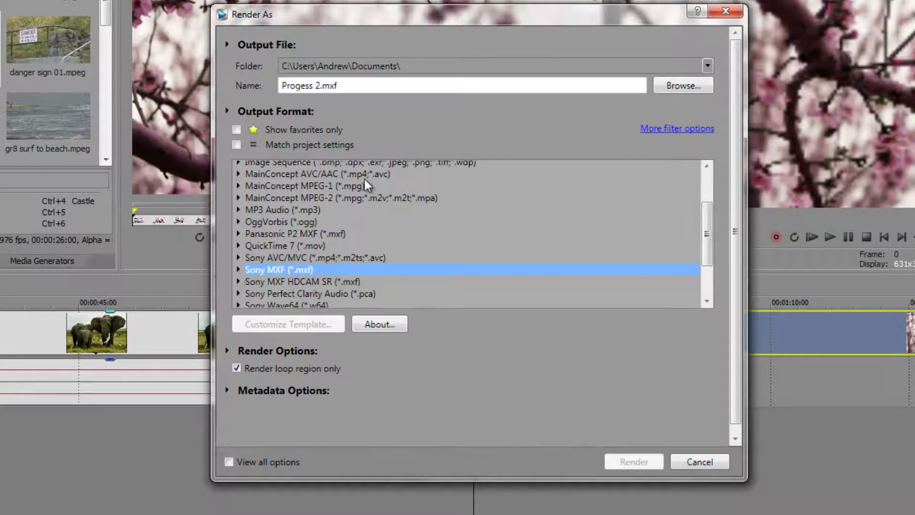
click(238, 174)
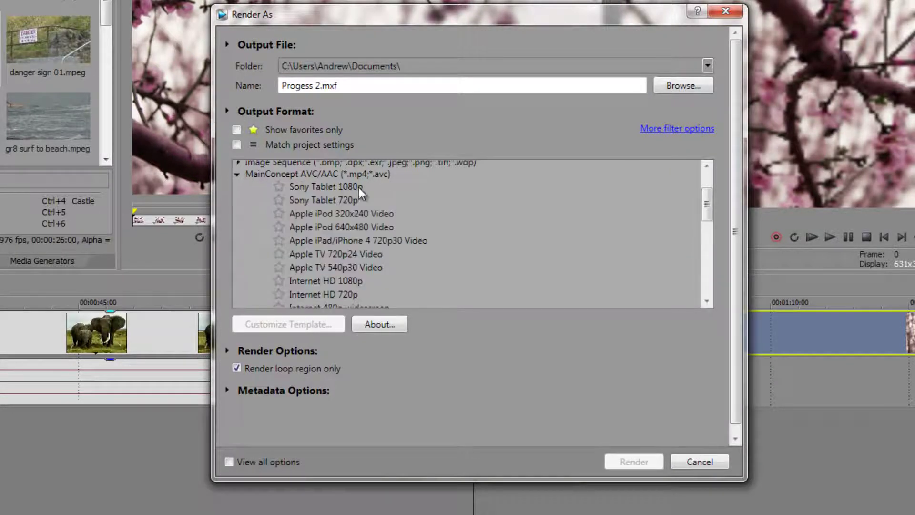
click(325, 282)
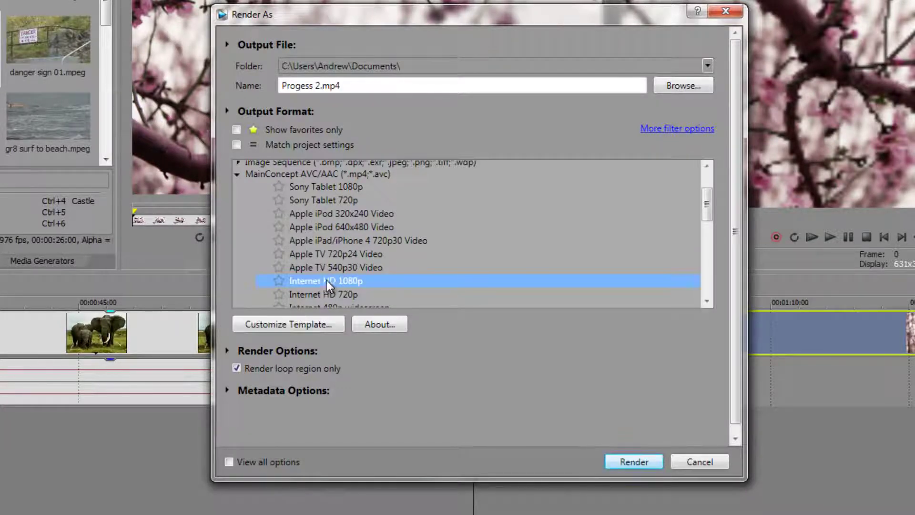
click(276, 323)
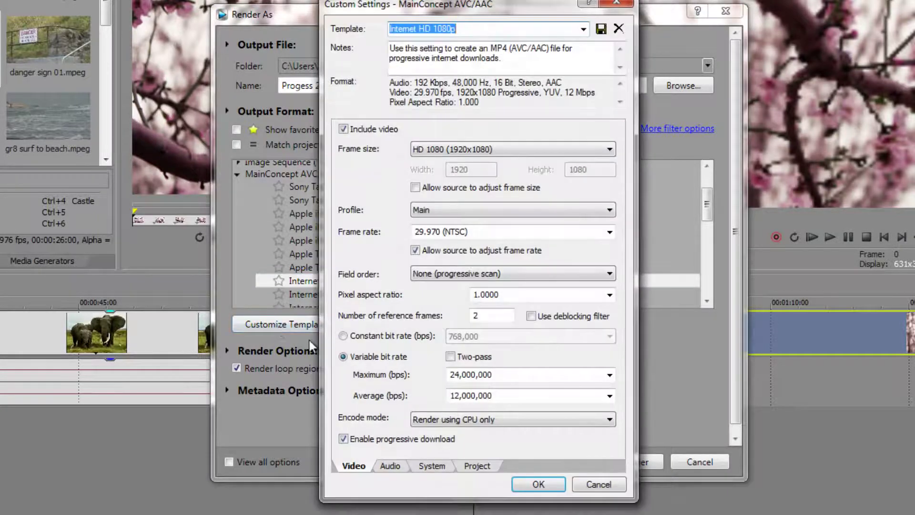
click(473, 466)
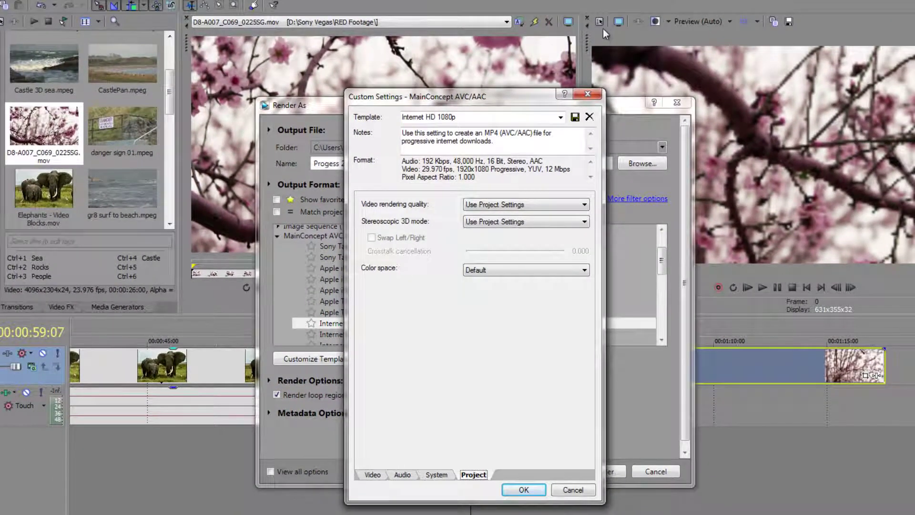
click(517, 271)
click(551, 206)
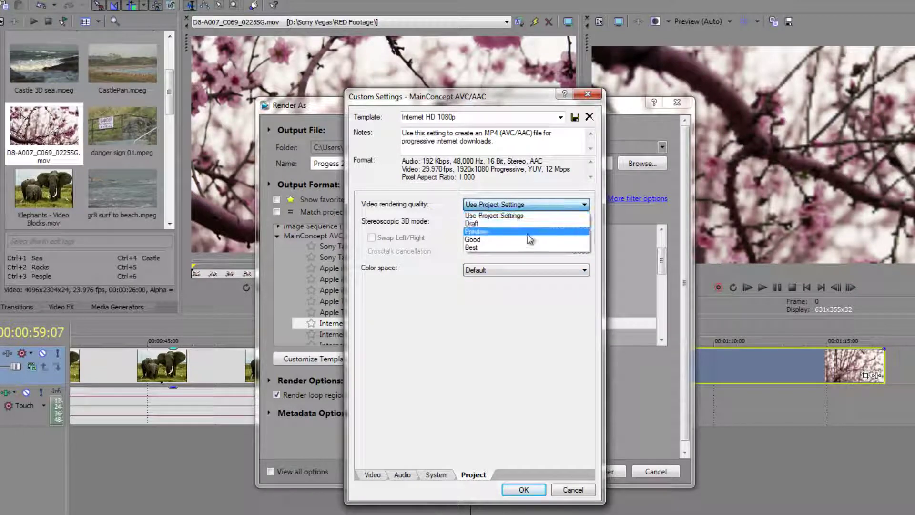
click(530, 216)
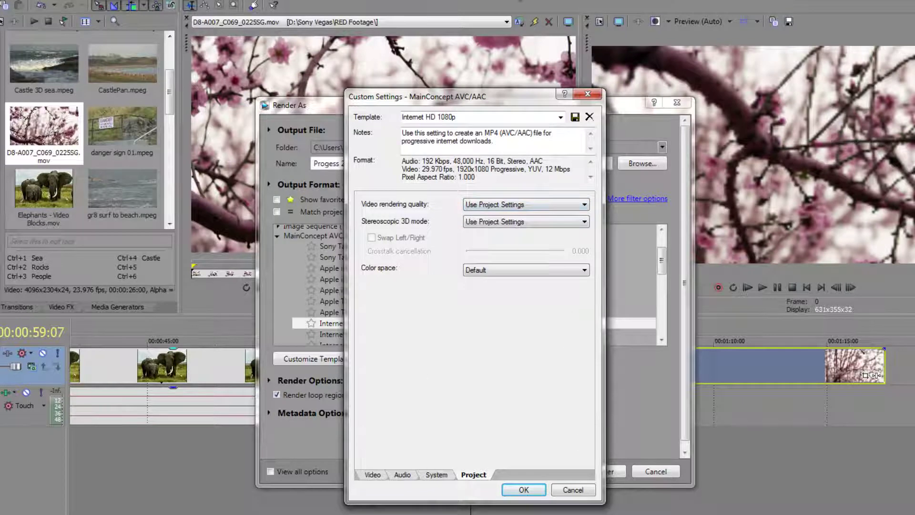
click(573, 490)
- Close the render settings, keep full-resolution rendering quality at Good, cancel, and zoom the timeline out
click(677, 102)
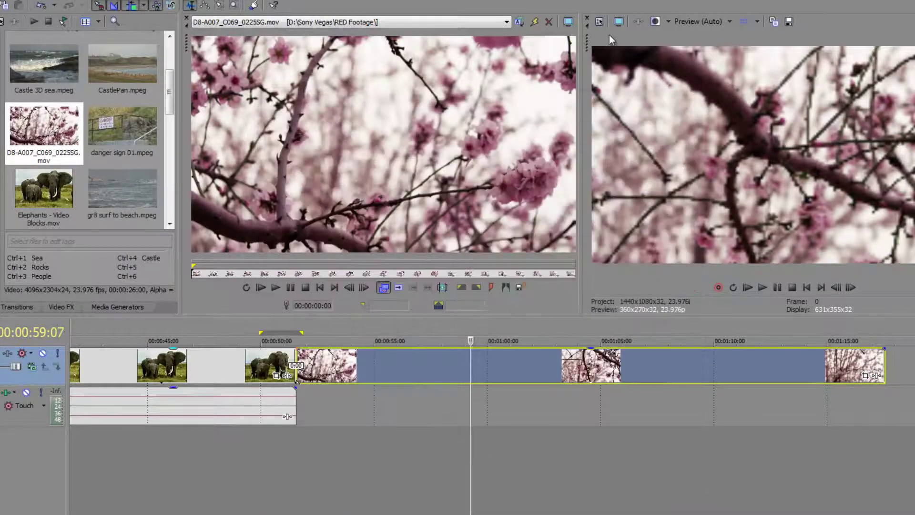
click(599, 22)
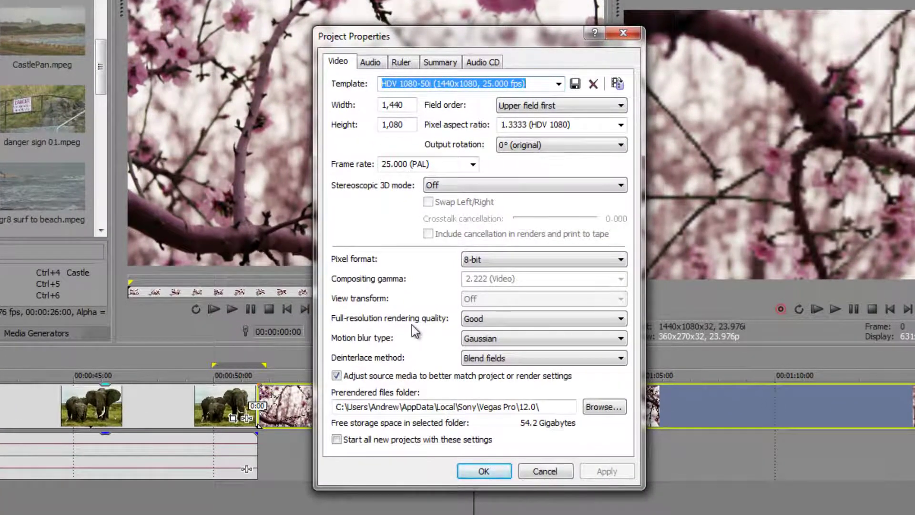
click(545, 323)
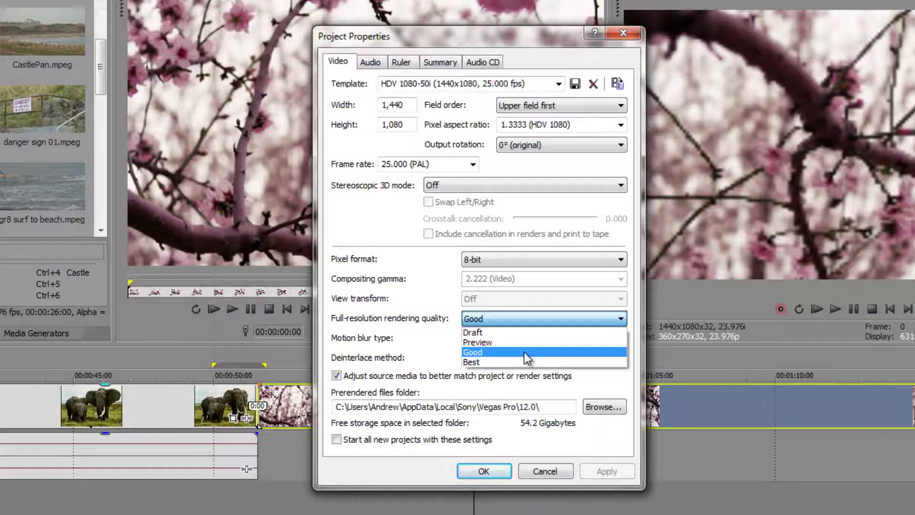
click(524, 351)
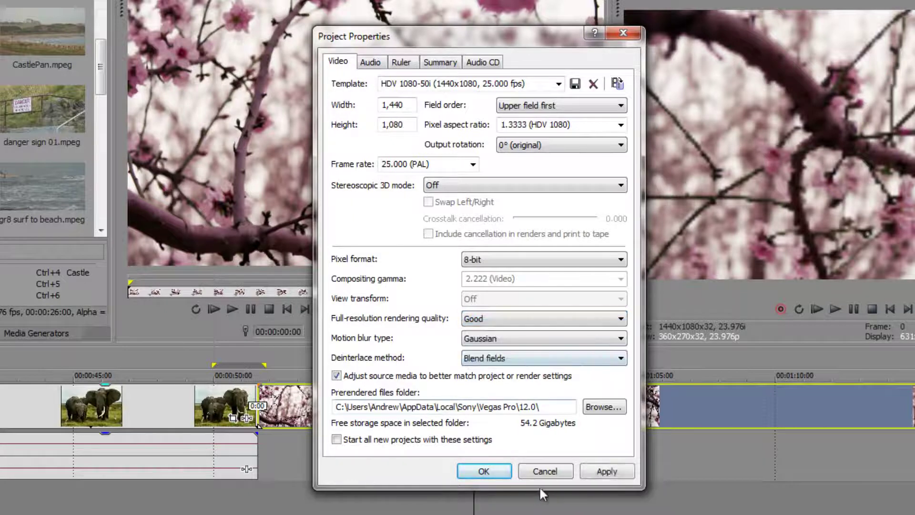
click(548, 471)
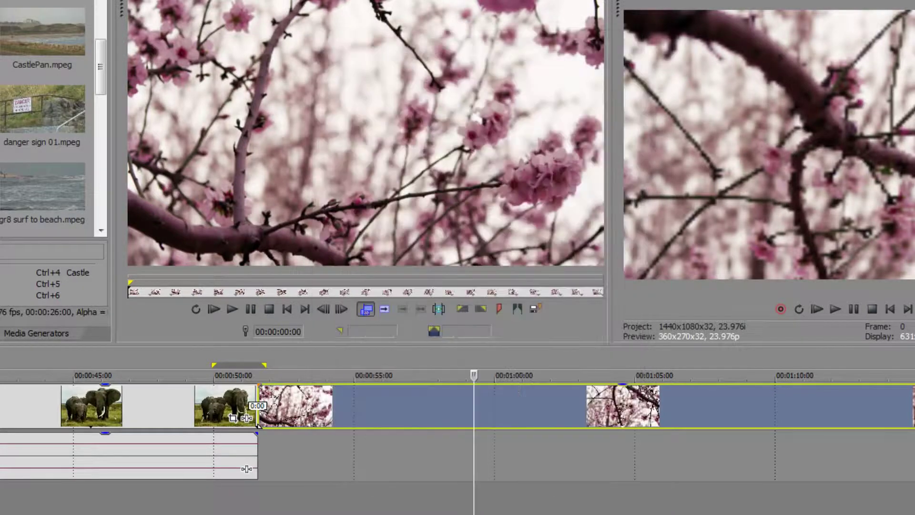
scroll(258, 426, down, 5)
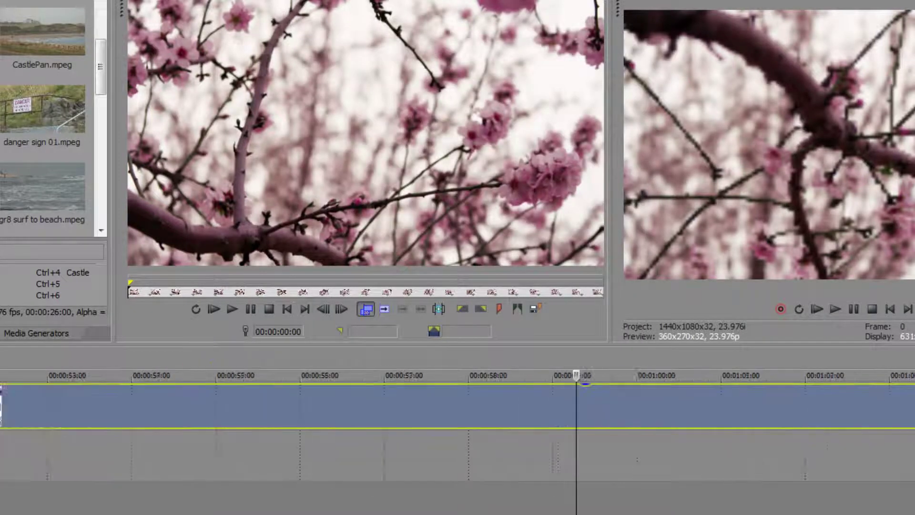